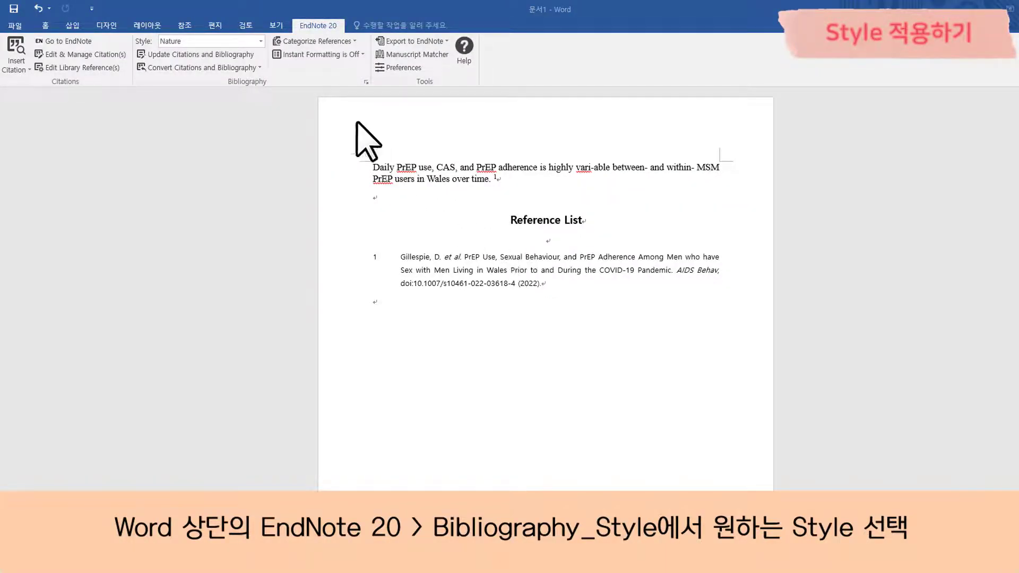
# Step: Switch the citation style to APA 6th and update citations and bibliography
pyautogui.click(260, 43)
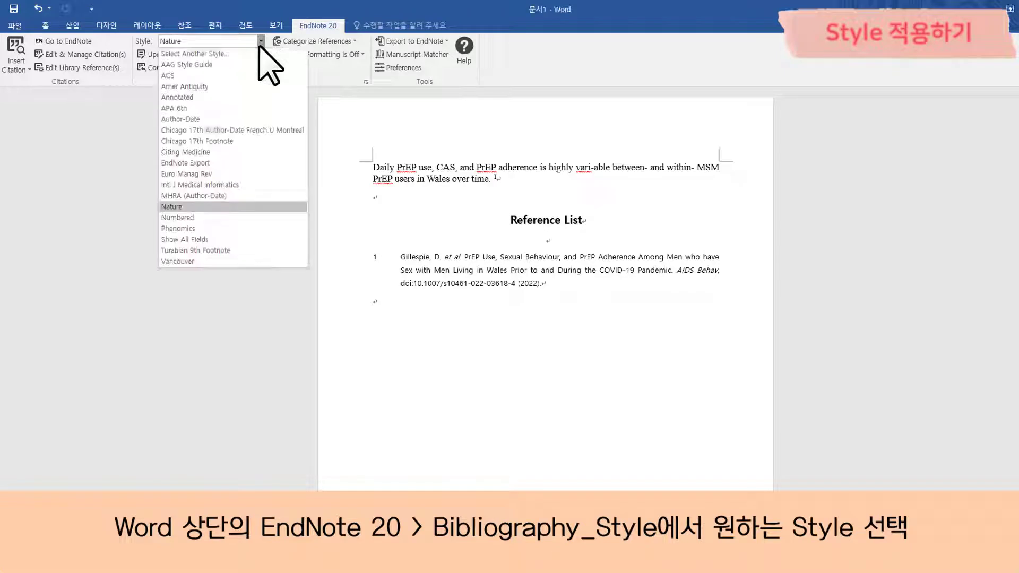
pyautogui.click(249, 109)
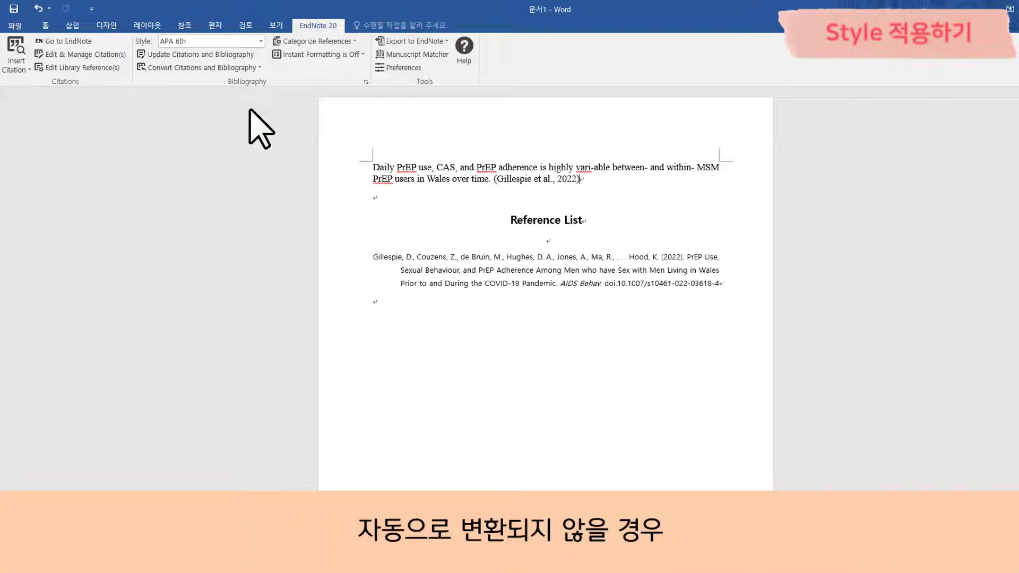
pyautogui.click(234, 56)
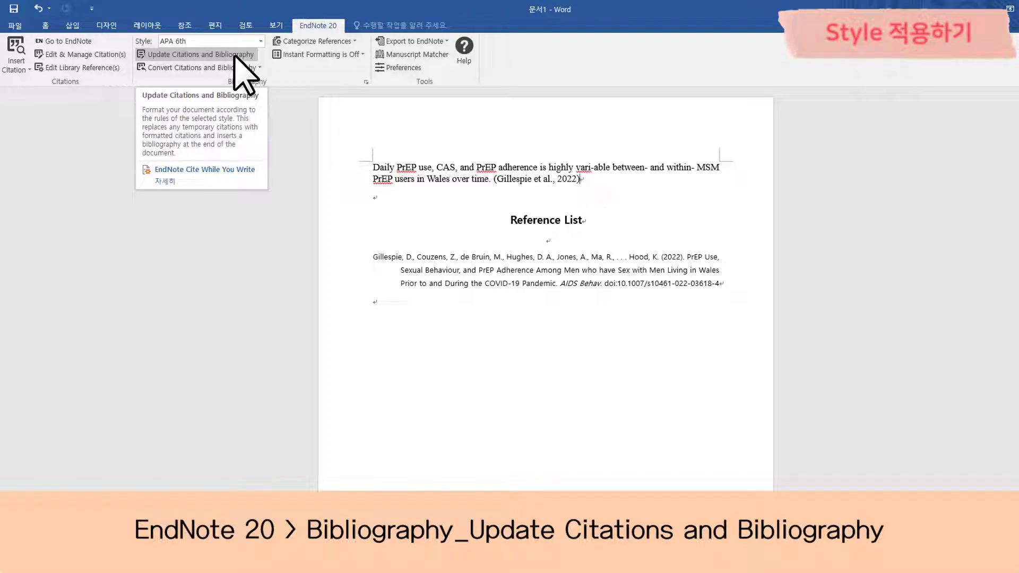
pyautogui.click(260, 41)
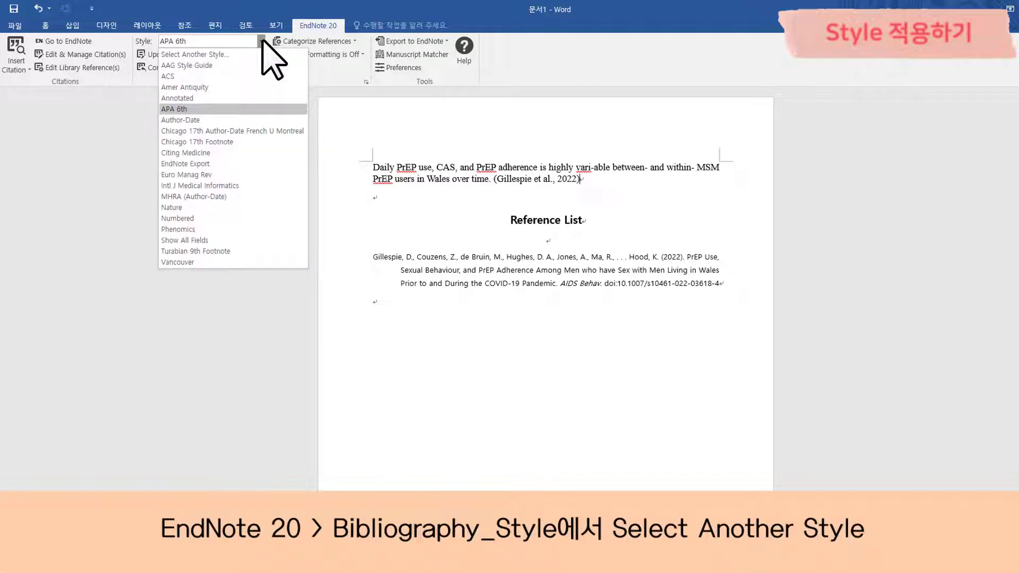
# Step: Browse the full list of installed styles, then open EndNote's online Output Styles page from Help
pyautogui.click(263, 54)
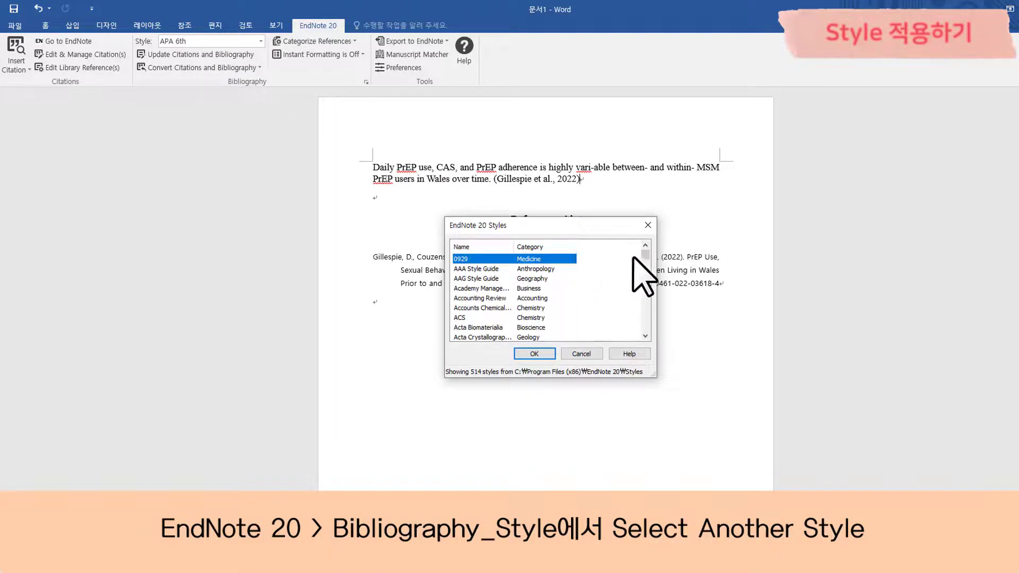
pyautogui.moveTo(644, 256); pyautogui.dragTo(646, 332)
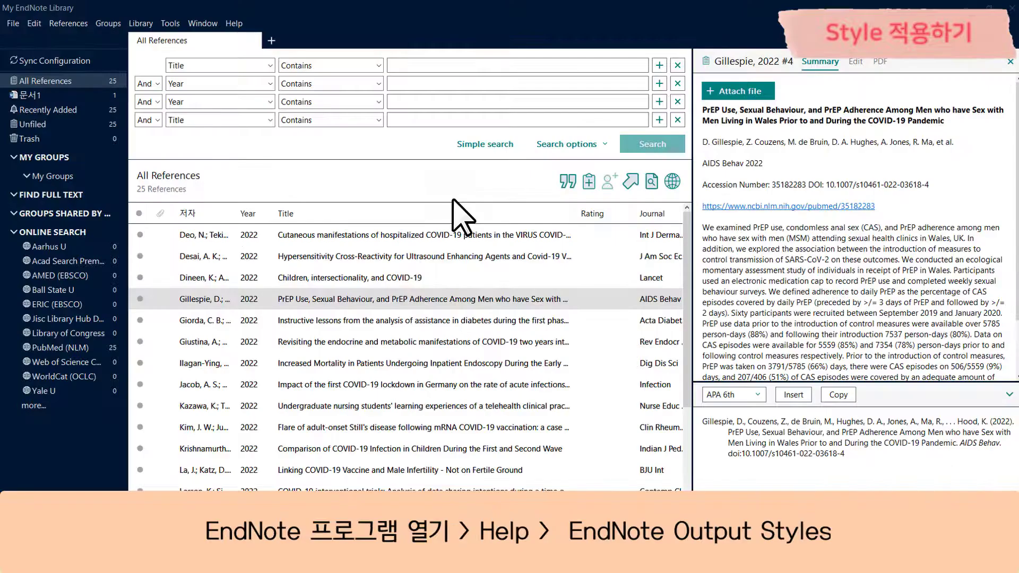
pyautogui.click(234, 23)
pyautogui.click(241, 51)
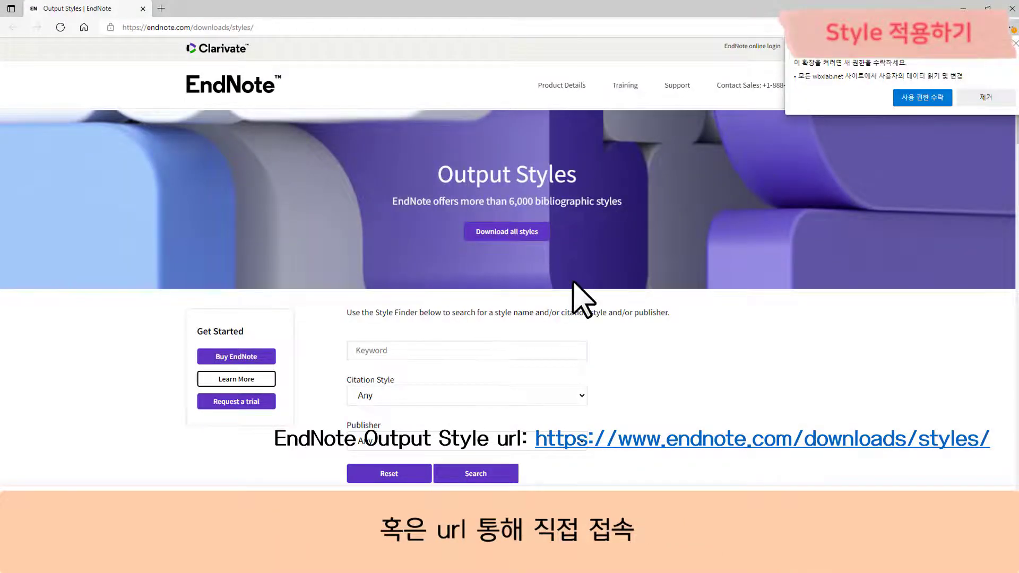
# Step: Download the Acta Pharmaceutica Sinica B style from endnote.com and open the downloaded file
pyautogui.scroll(-5, 573, 284)
pyautogui.scroll(-3, 573, 282)
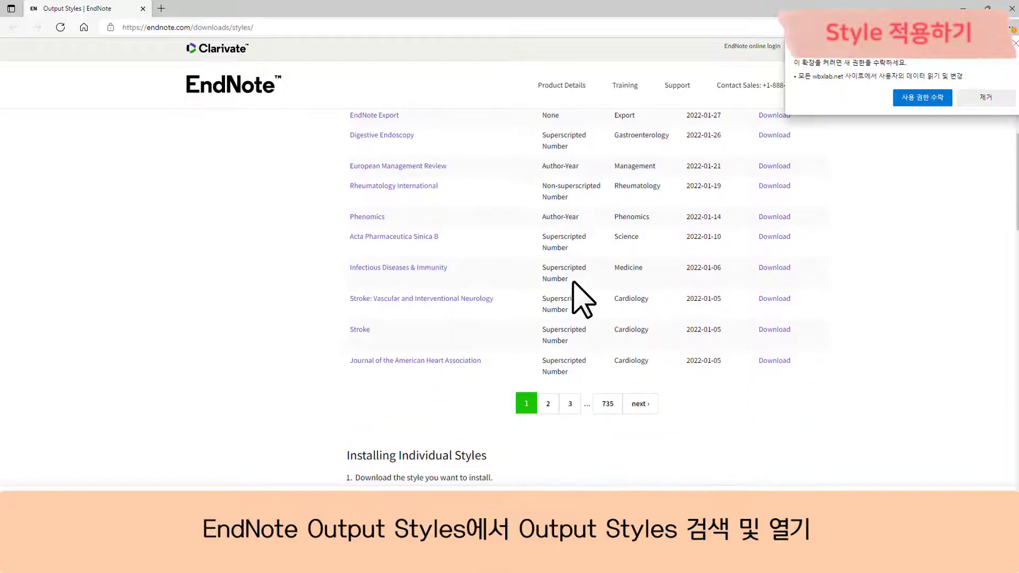
pyautogui.click(775, 237)
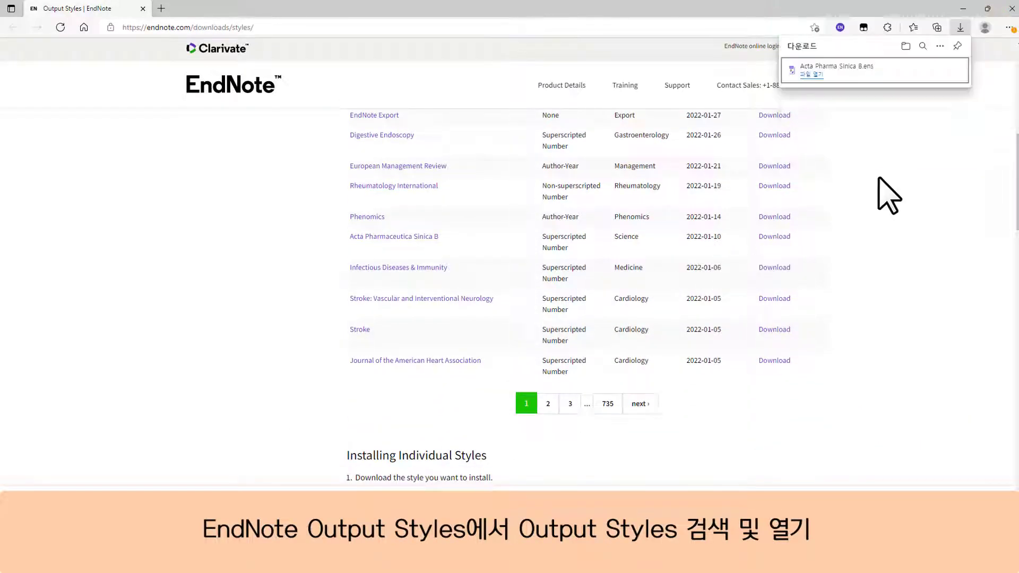
pyautogui.click(817, 78)
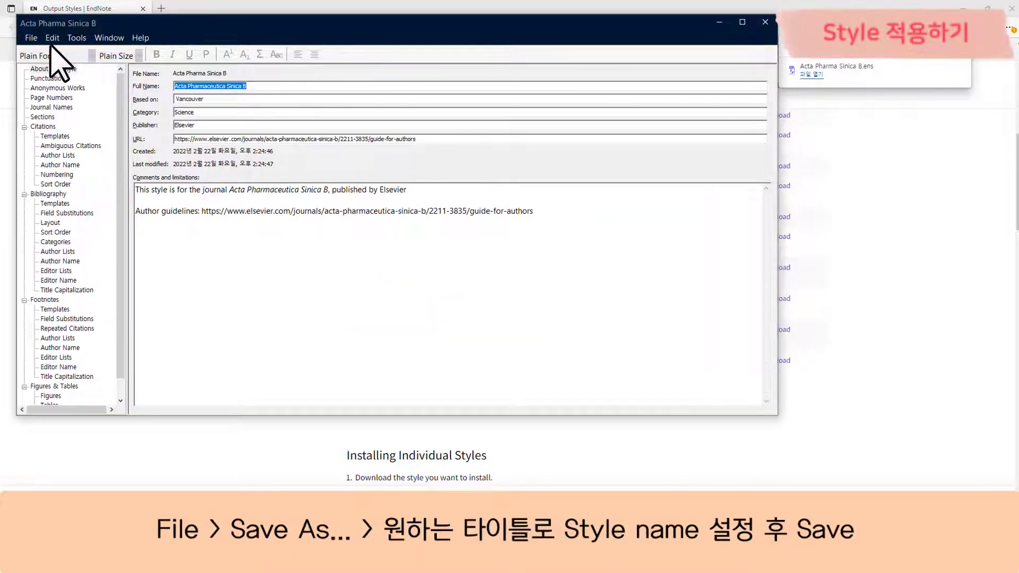
# Step: Save the style under the name 'Acta Pharma Sinica B Copy'
pyautogui.click(32, 37)
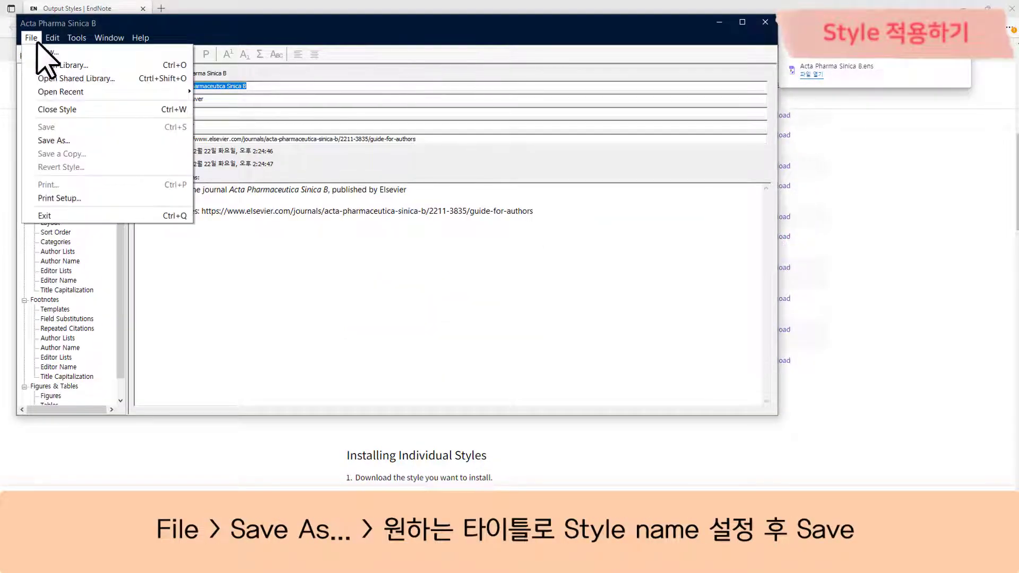
pyautogui.click(75, 140)
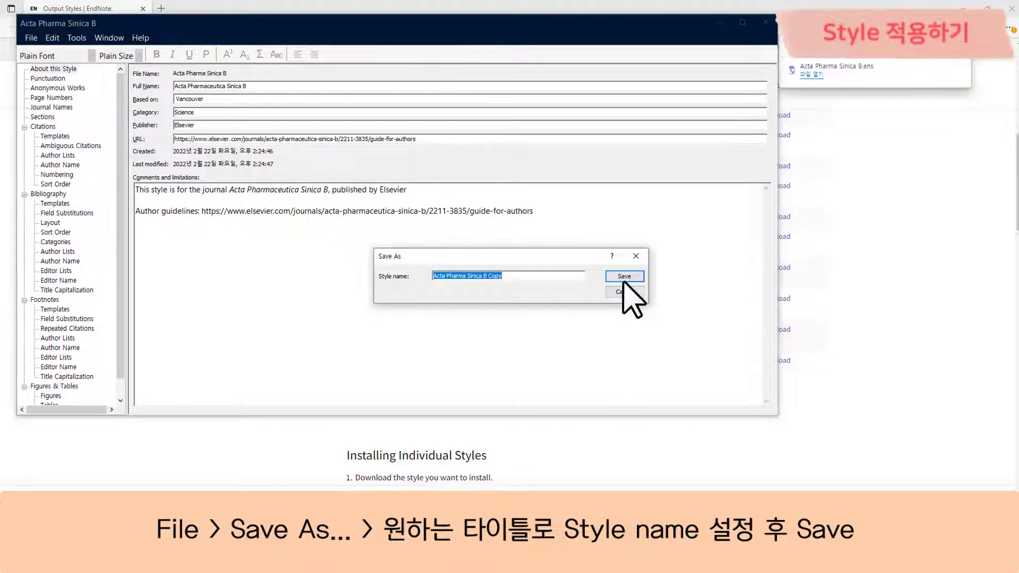
pyautogui.click(632, 278)
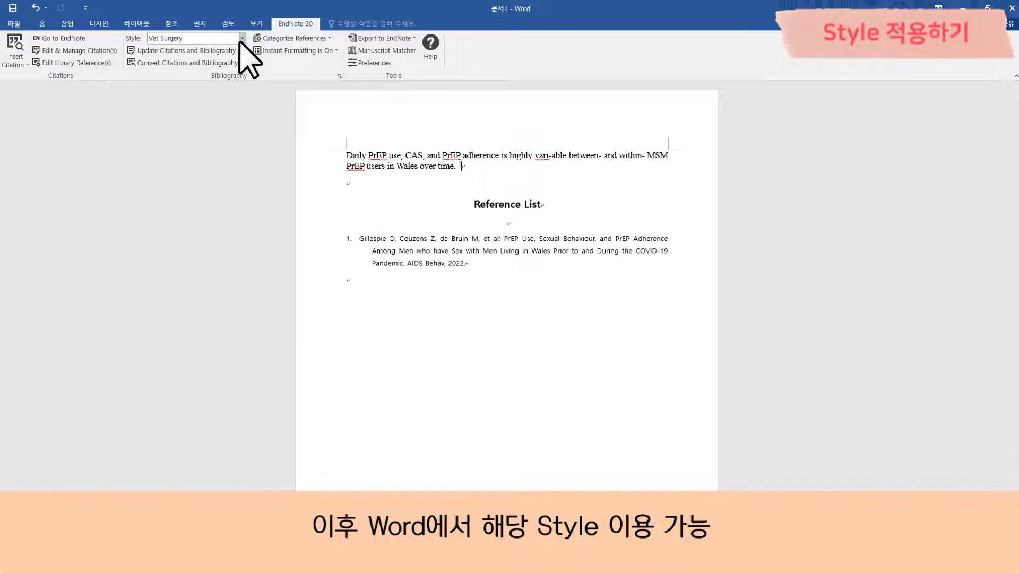
# Step: Pick Acta Pharma Sinica B Copy from the full styles list and apply it to the document
pyautogui.click(242, 39)
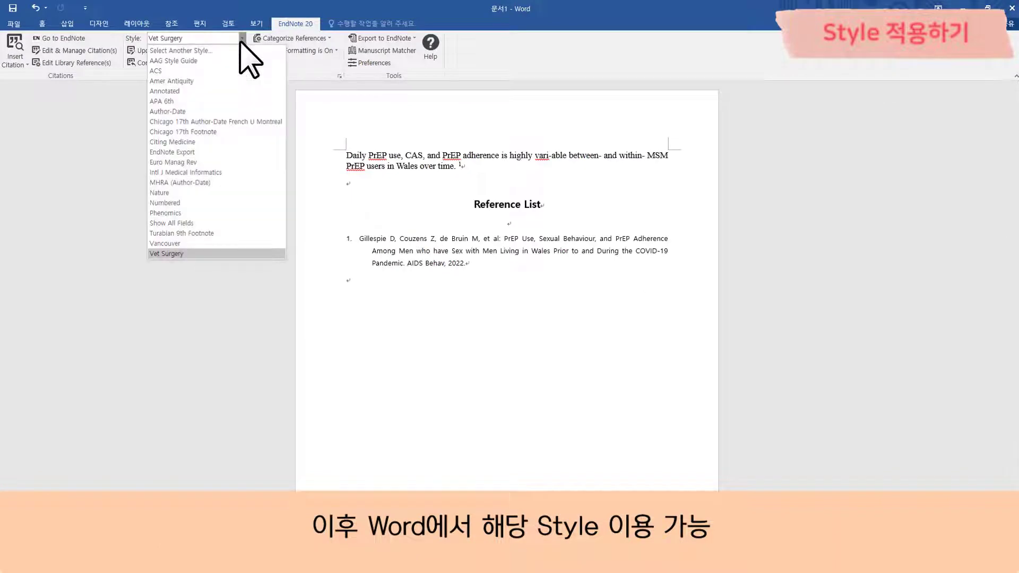
pyautogui.click(240, 49)
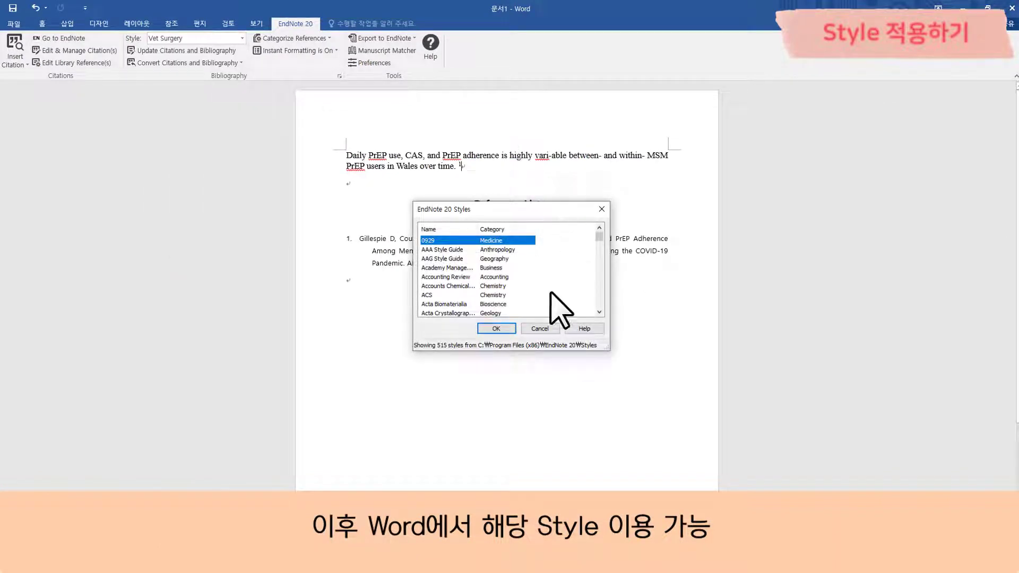
pyautogui.scroll(-1, 554, 297)
pyautogui.click(467, 295)
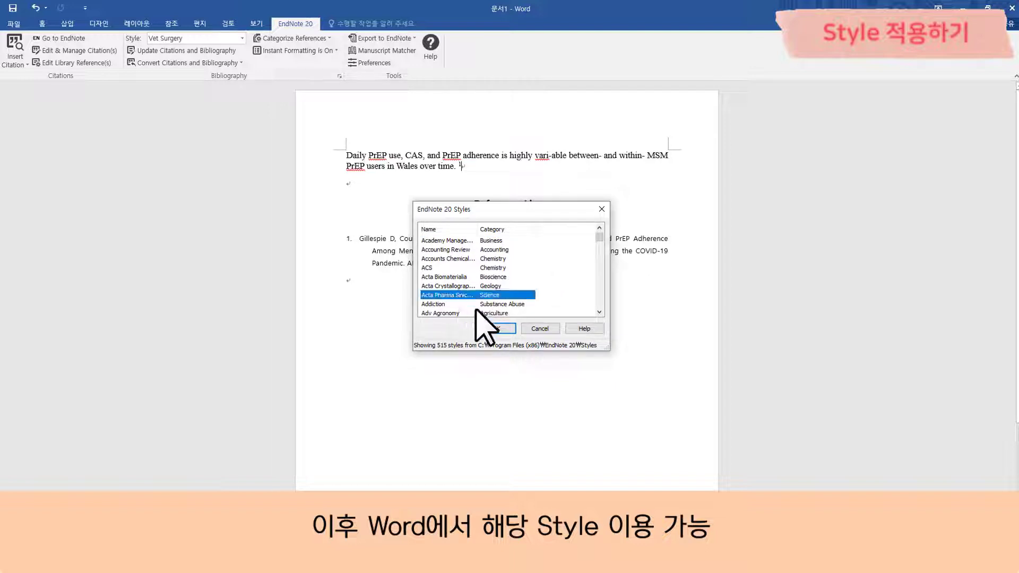
pyautogui.click(500, 328)
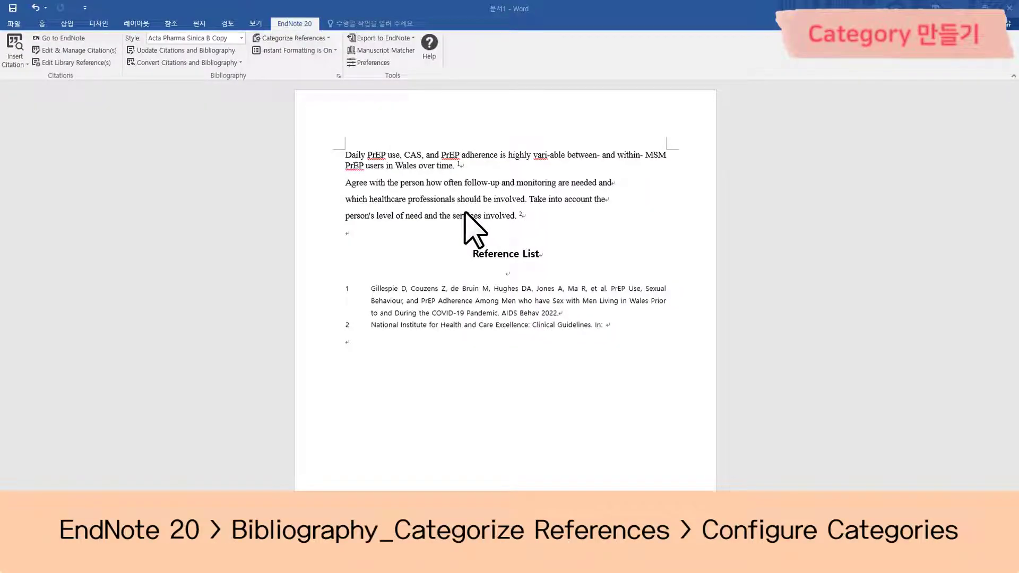
# Step: Rename the Primary and Secondary Sources categories to Articles and Books & Documents
pyautogui.click(326, 39)
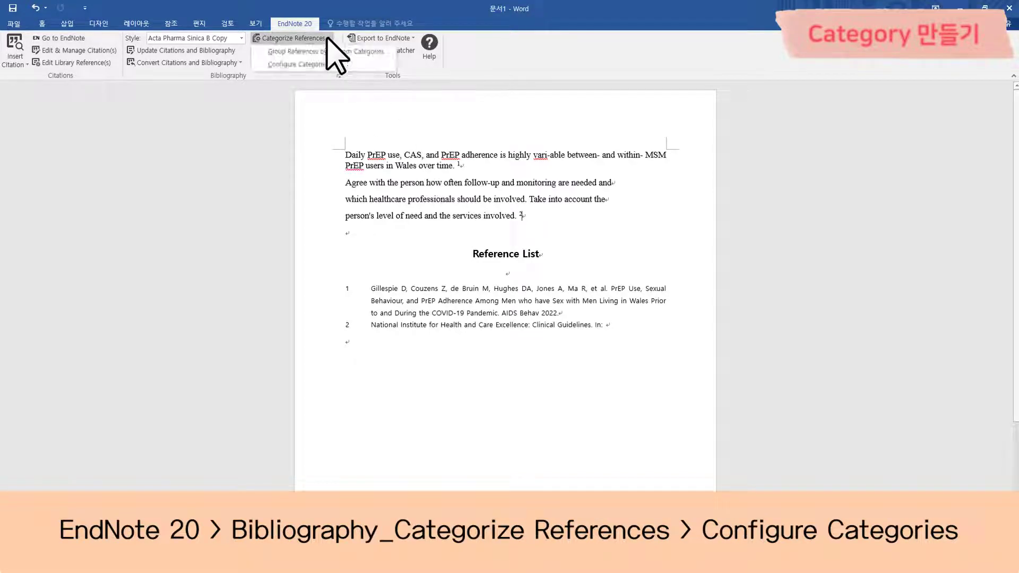
pyautogui.click(316, 65)
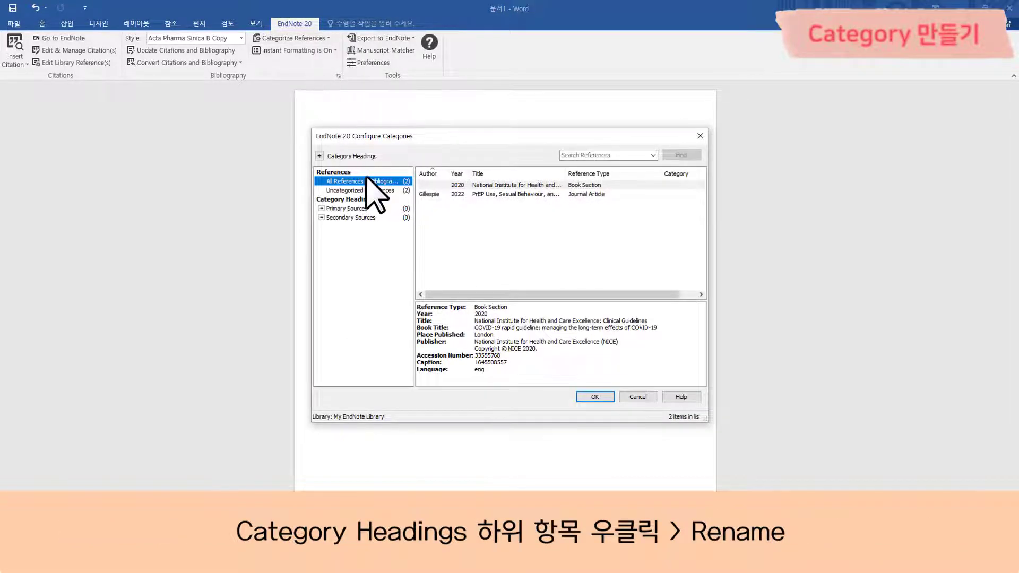
pyautogui.rightClick(380, 210)
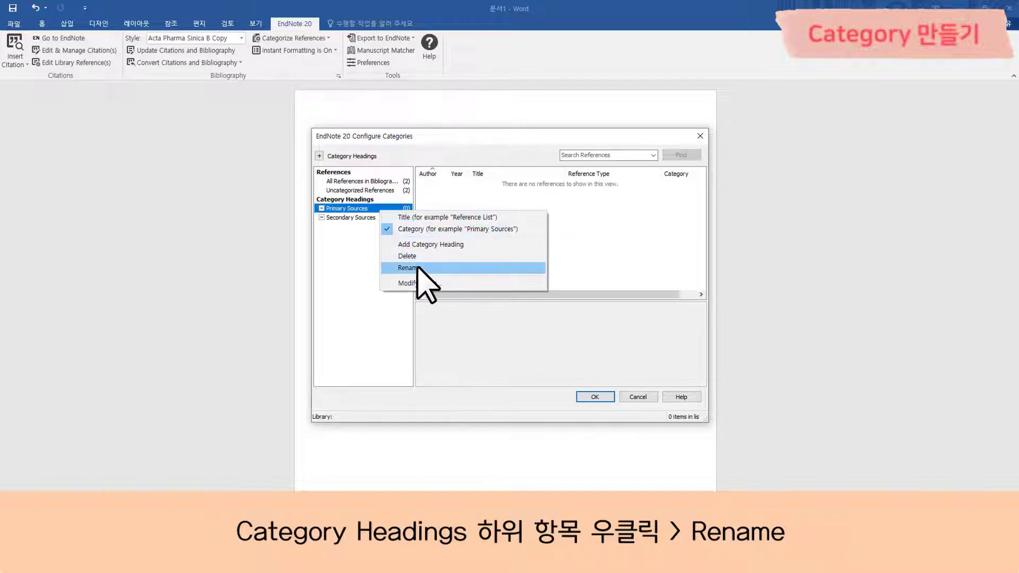
pyautogui.click(417, 268)
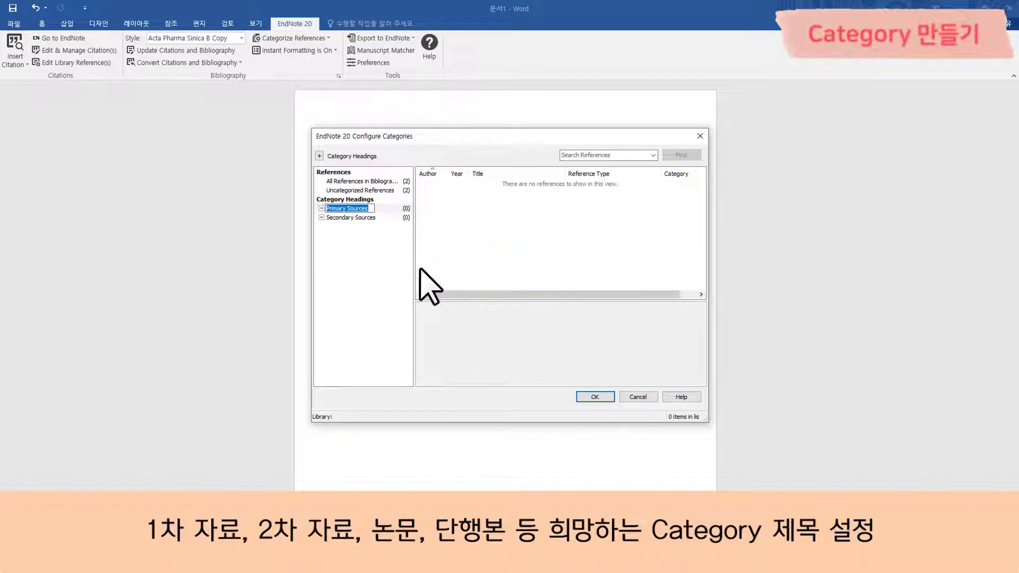
pyautogui.write('Articles')
pyautogui.rightClick(374, 217)
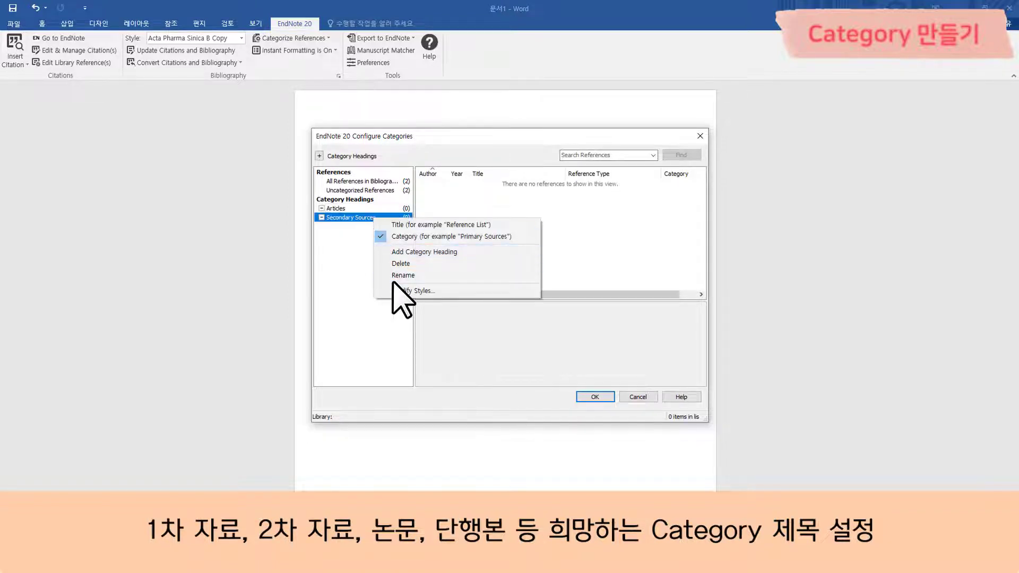
pyautogui.click(393, 277)
pyautogui.write('Books & Documents')
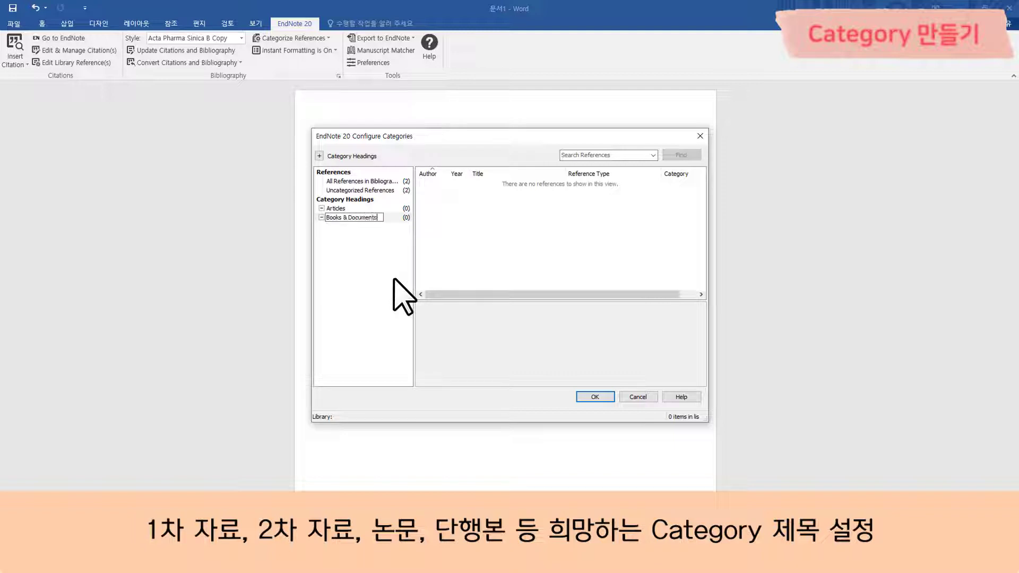
pyautogui.press('Return')
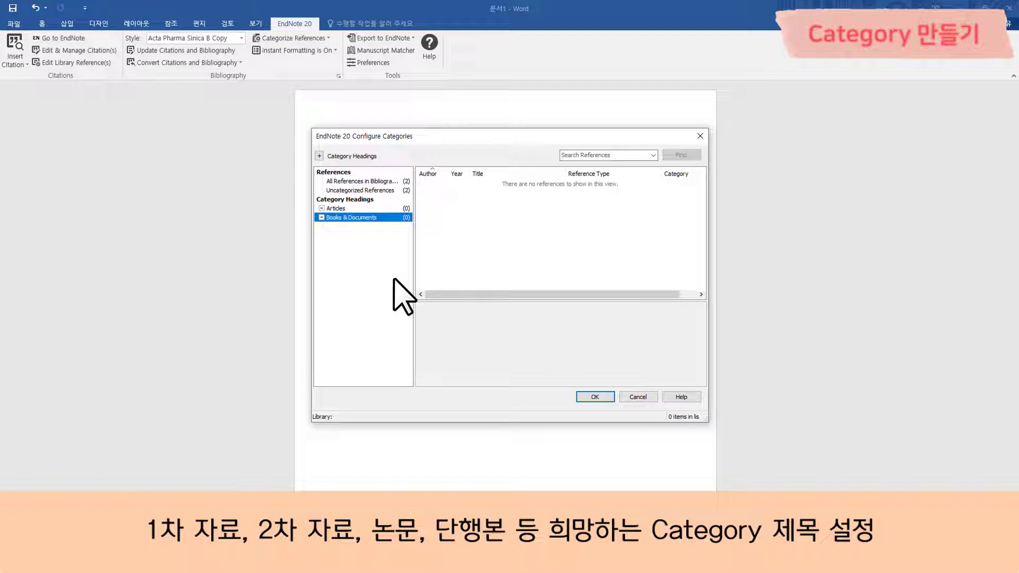
# Step: Drag NICE 2020 into Articles and Gillespie 2022 into Books & Documents, then confirm
pyautogui.click(381, 181)
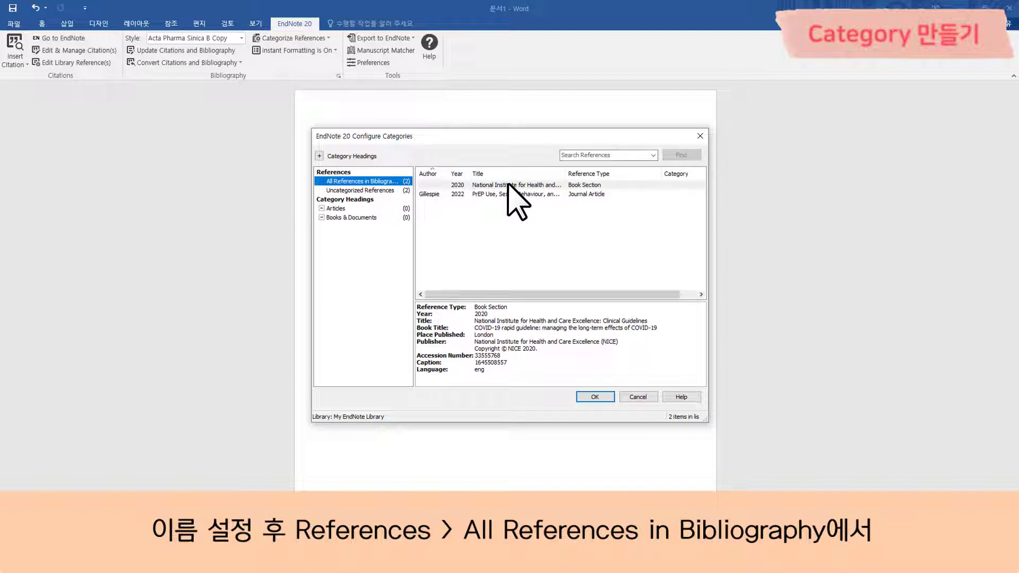
pyautogui.moveTo(508, 184); pyautogui.dragTo(379, 208)
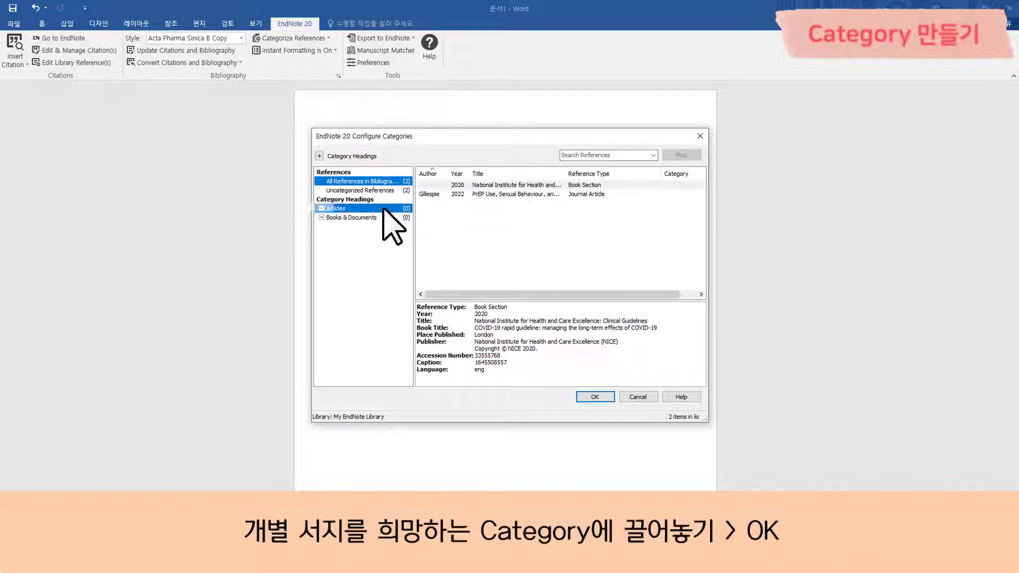
pyautogui.click(489, 195)
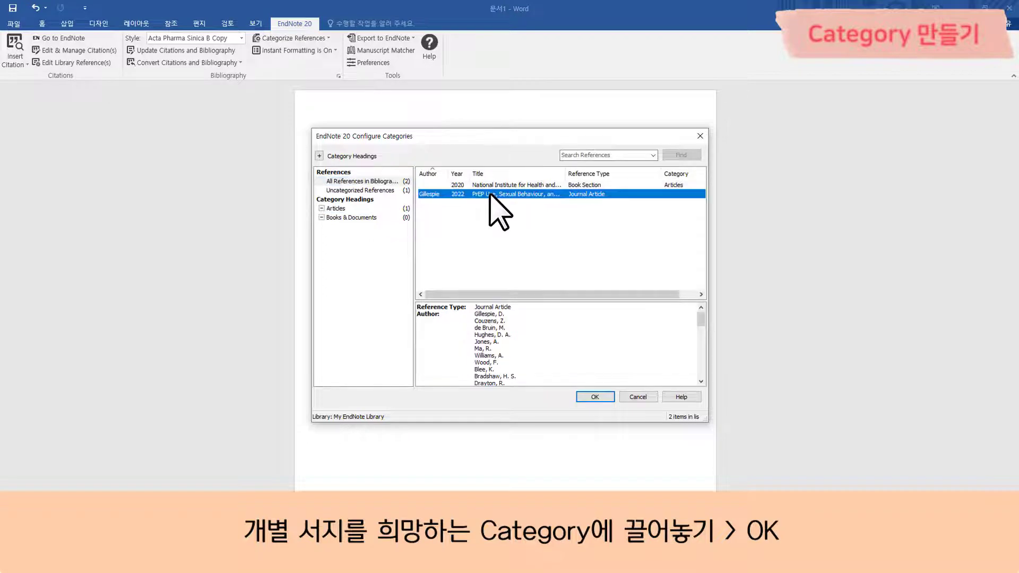
pyautogui.moveTo(489, 195); pyautogui.dragTo(396, 218)
pyautogui.click(593, 398)
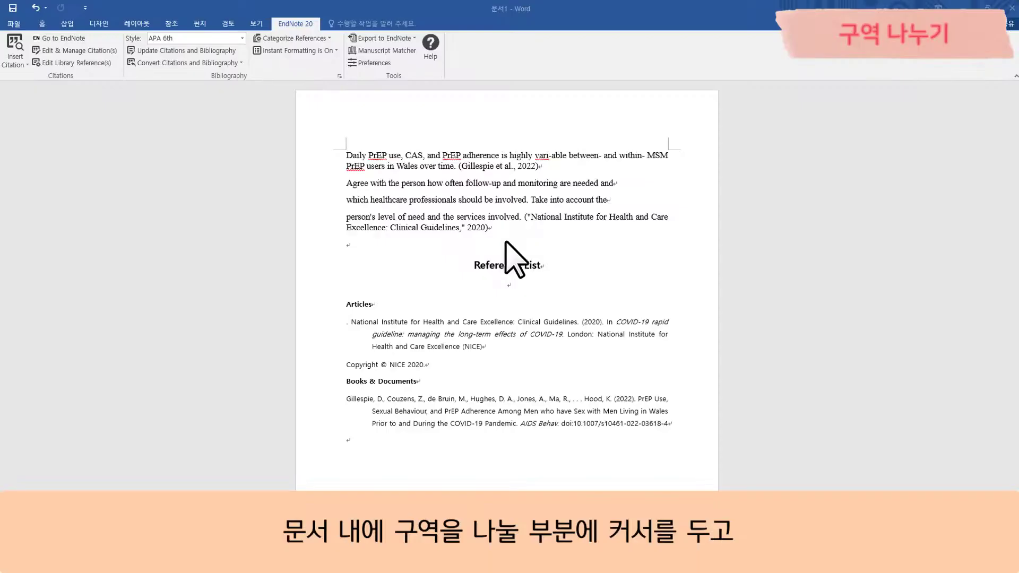
# Step: Insert a Next Page section break after the first paragraph ending with the Gillespie 2022 citation
pyautogui.click(567, 166)
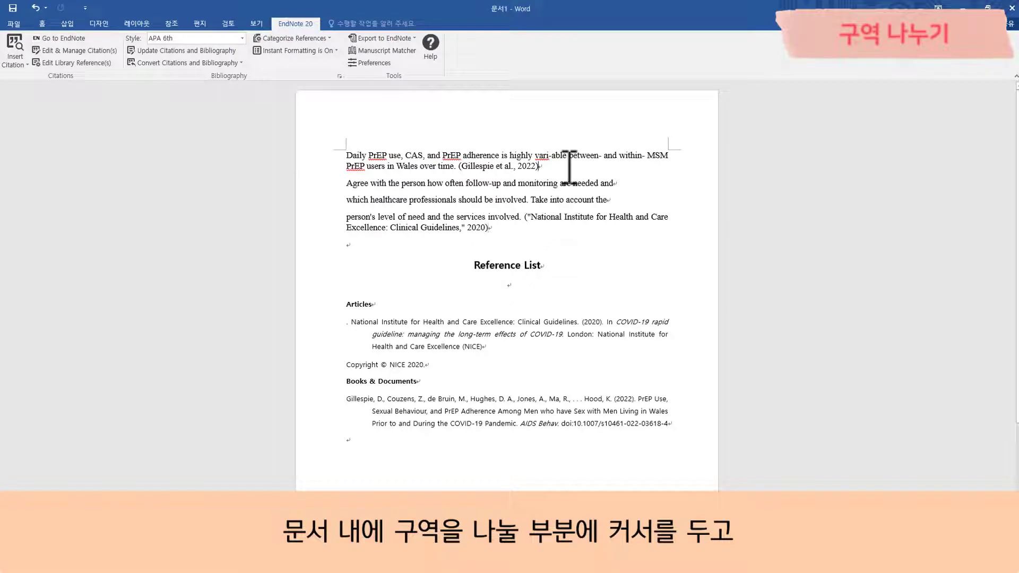
pyautogui.click(137, 24)
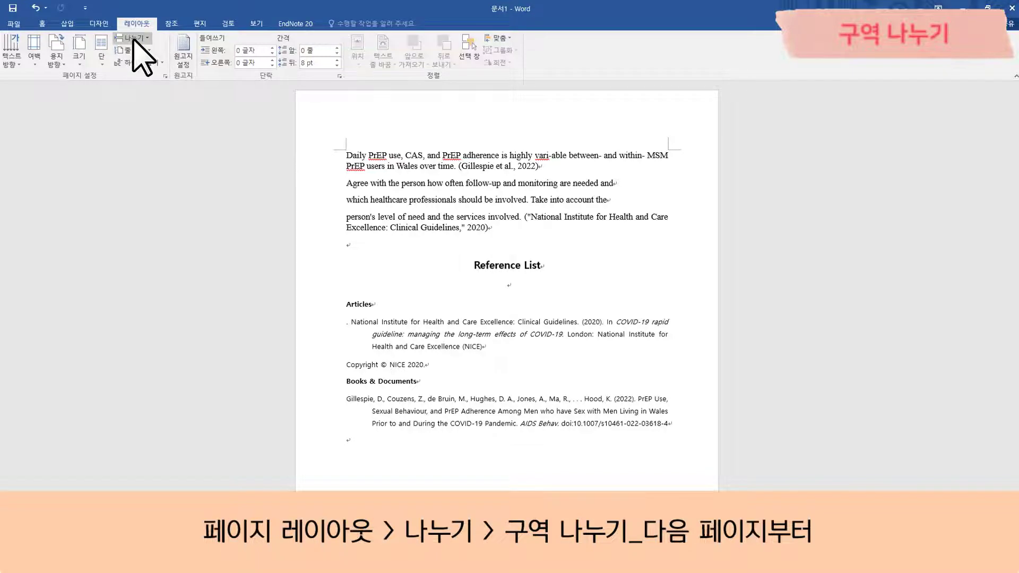
pyautogui.click(136, 38)
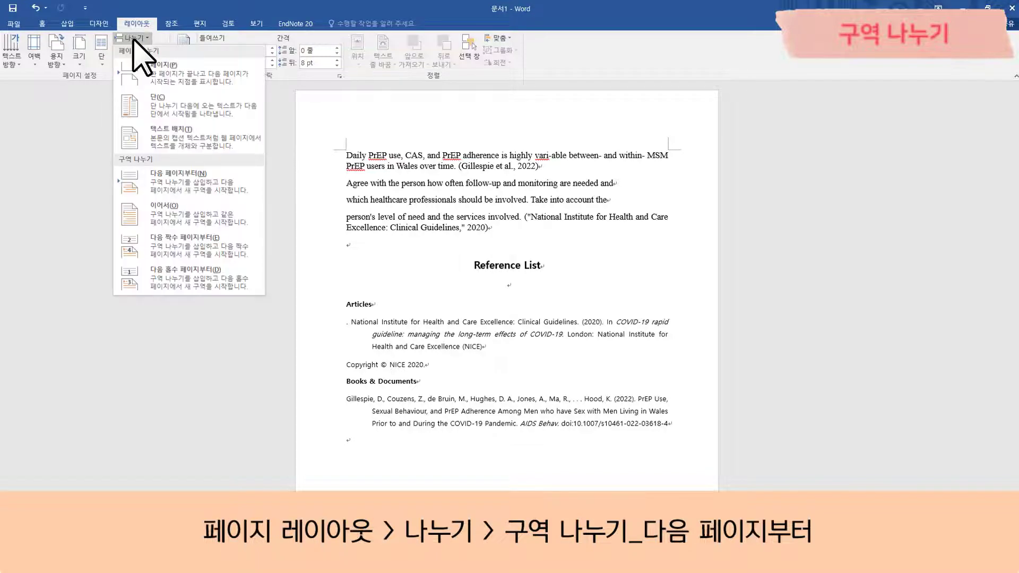
pyautogui.click(202, 183)
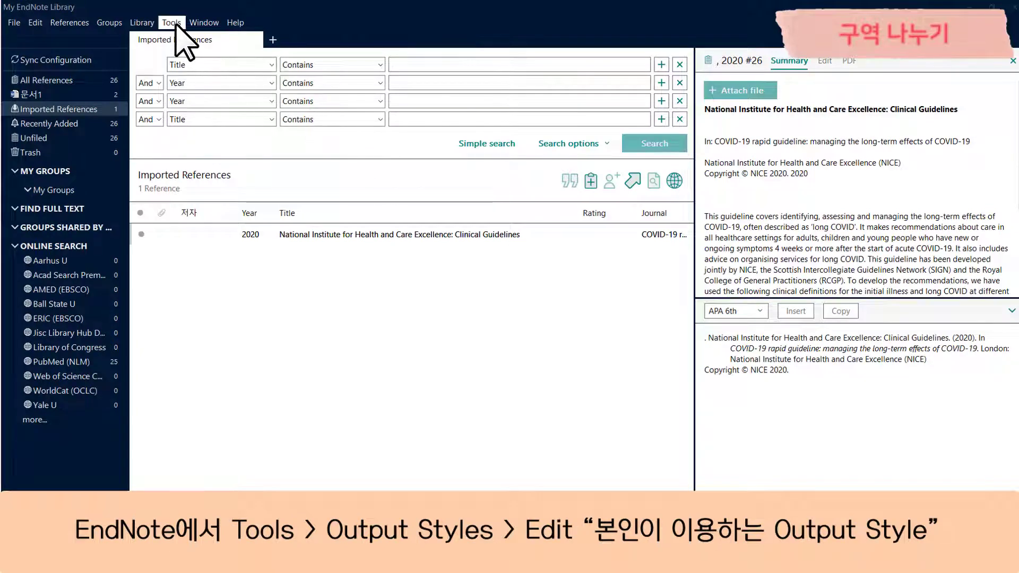
# Step: Edit APA 6th to create a bibliography for each section plus a complete one
pyautogui.click(172, 22)
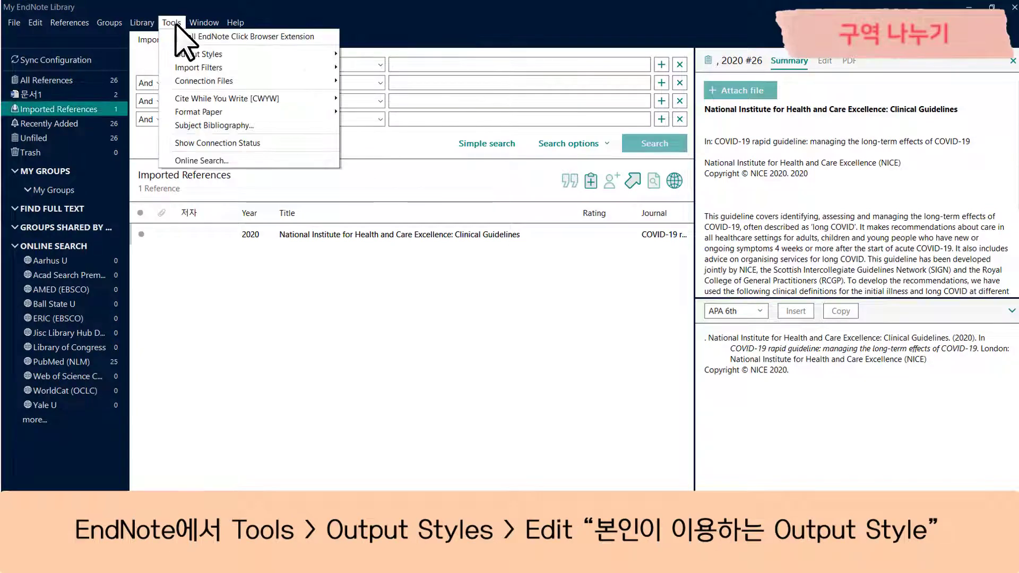
pyautogui.moveTo(199, 54)
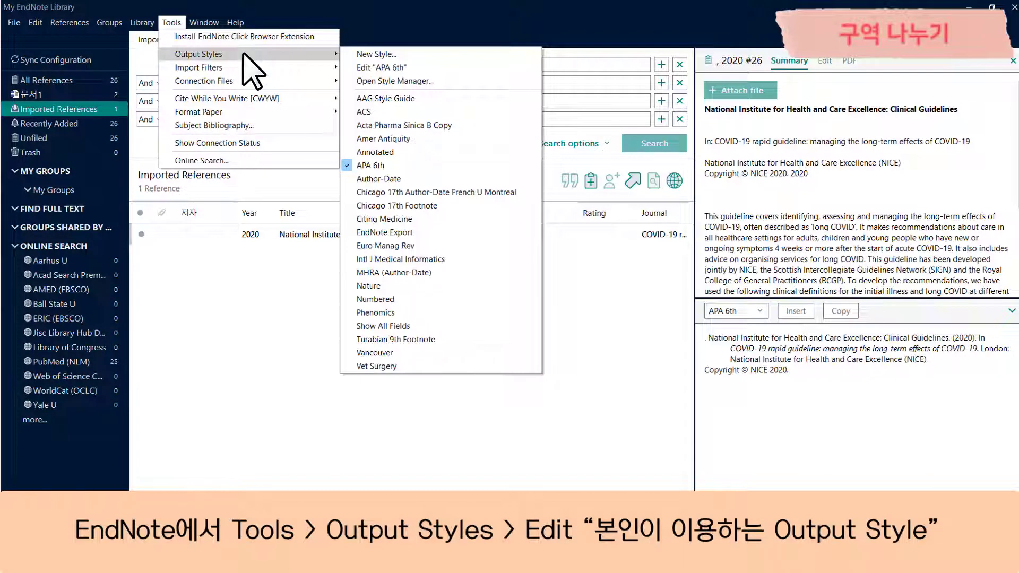
pyautogui.click(377, 67)
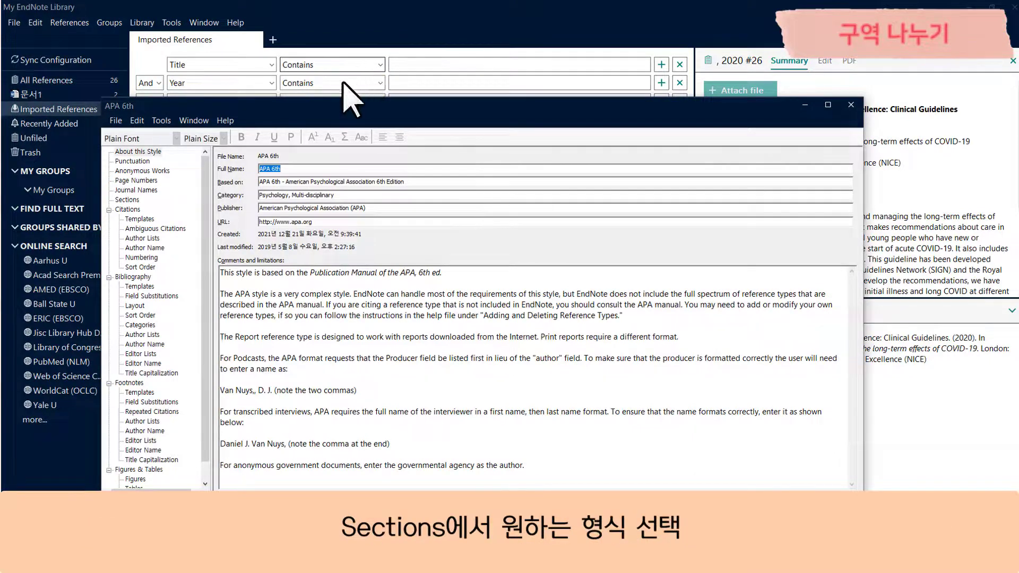
pyautogui.click(131, 199)
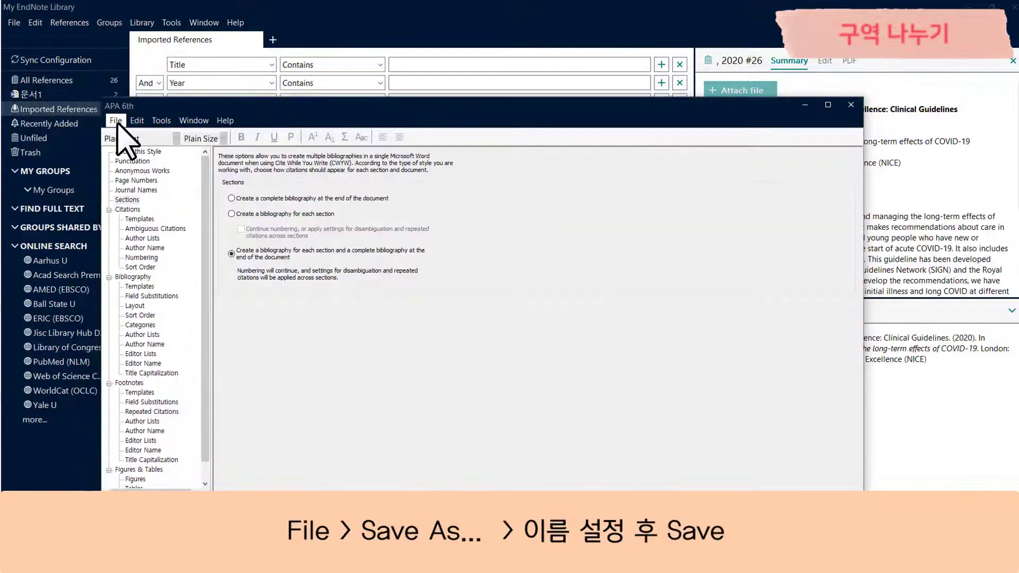
# Step: Save the edited style as APA 6th Copy, replacing the existing copy
pyautogui.click(115, 121)
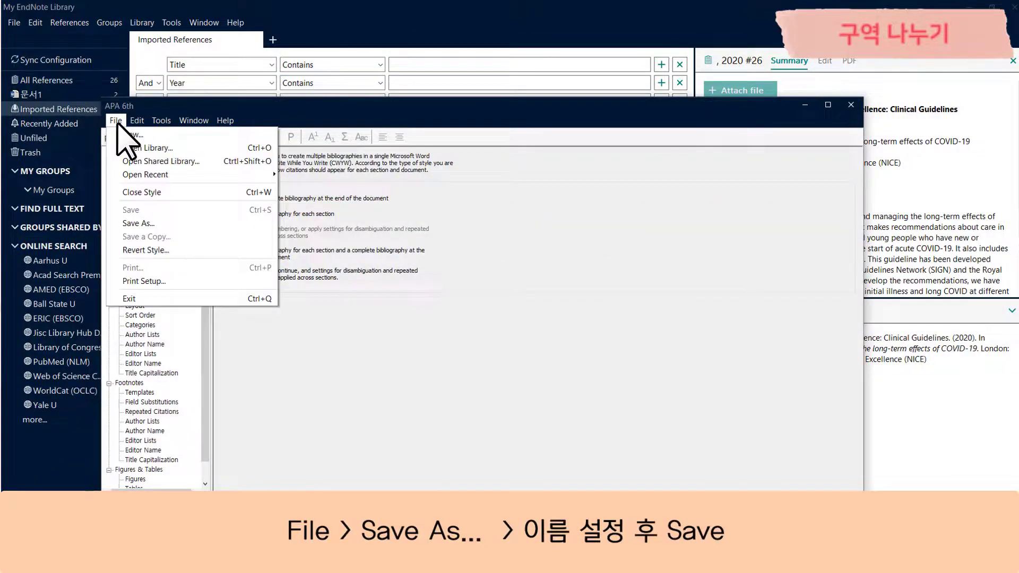
pyautogui.click(151, 223)
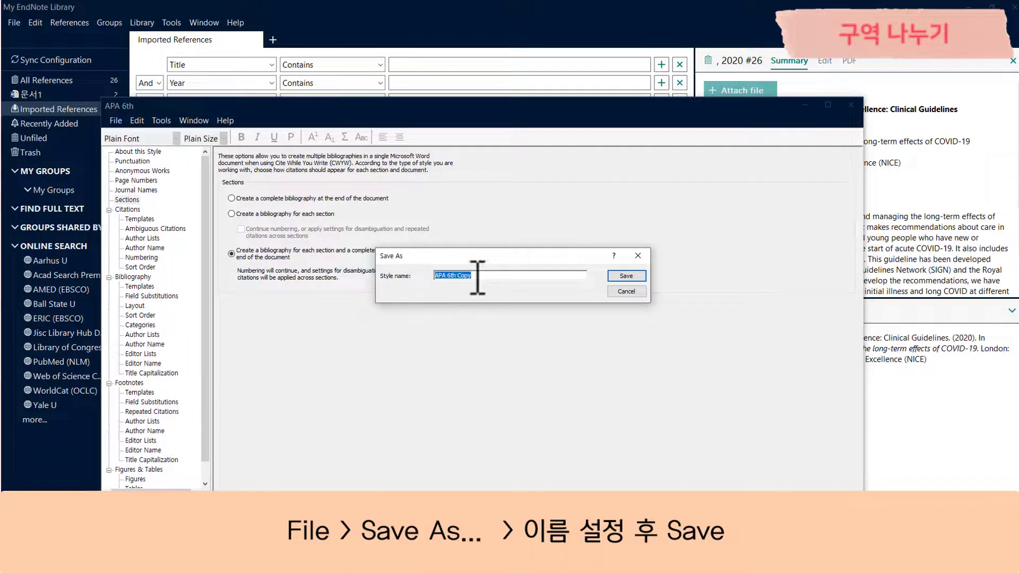
pyautogui.click(617, 277)
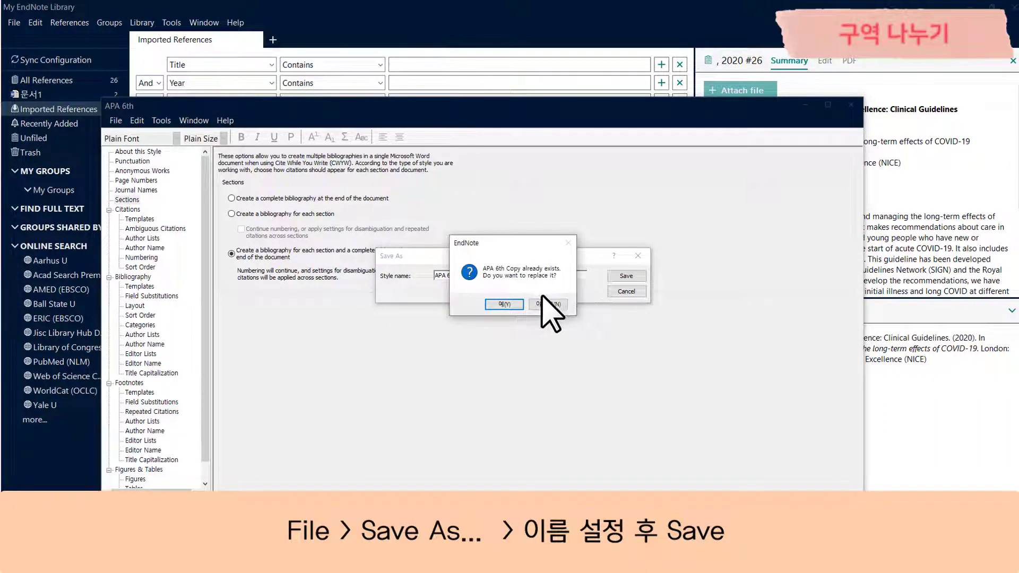
pyautogui.click(505, 304)
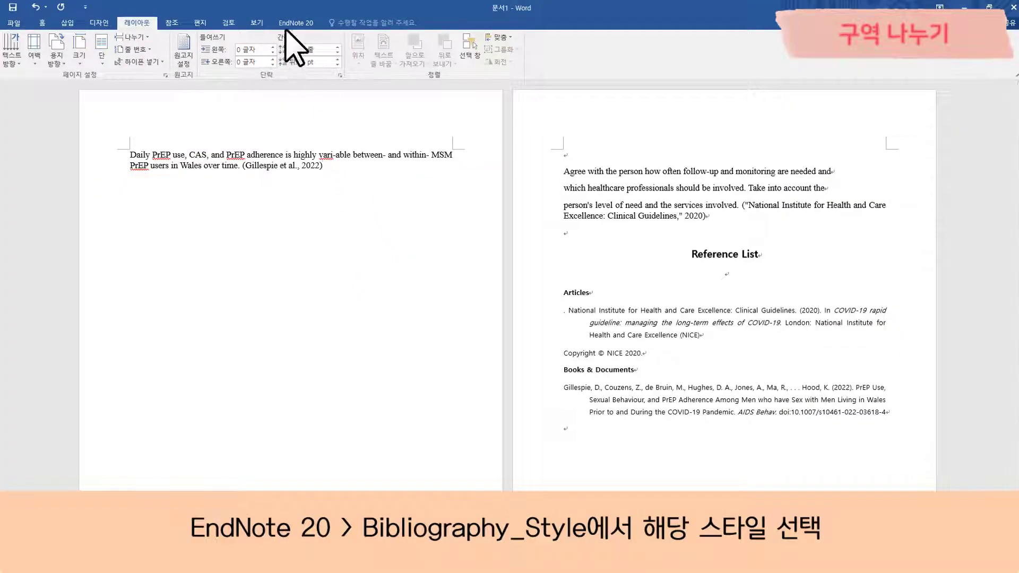
# Step: Pick APA 6th Copy from the full styles list and apply it to the document
pyautogui.click(290, 24)
pyautogui.click(243, 37)
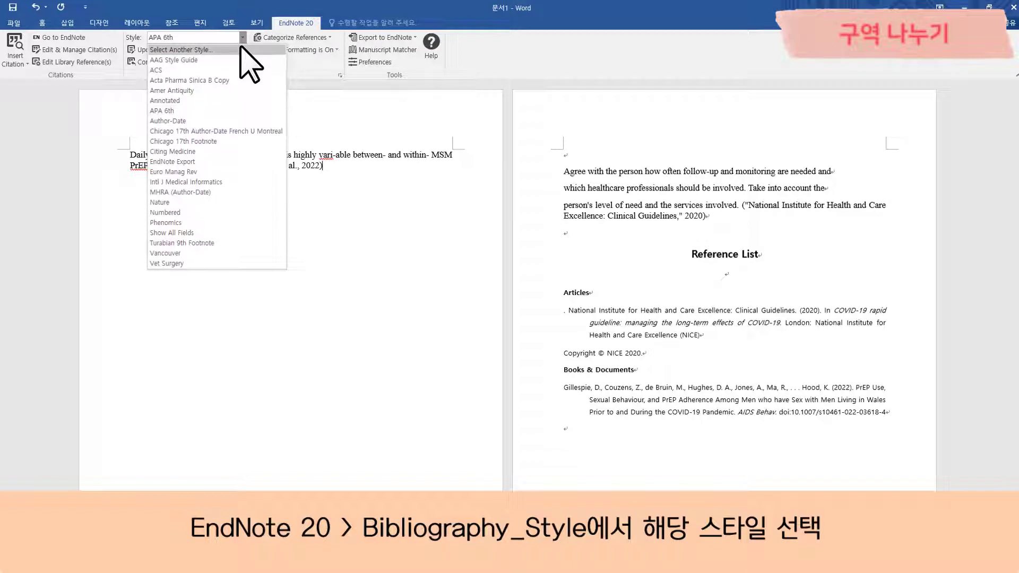
pyautogui.click(241, 49)
pyautogui.scroll(-3, 480, 278)
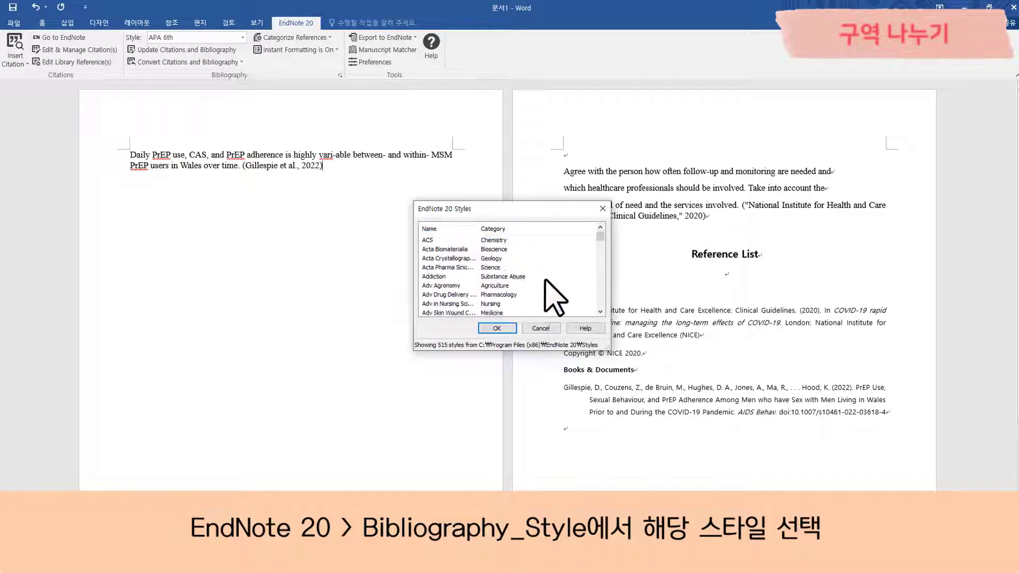
pyautogui.scroll(-4, 480, 279)
pyautogui.scroll(-3, 545, 280)
pyautogui.scroll(-10, 545, 280)
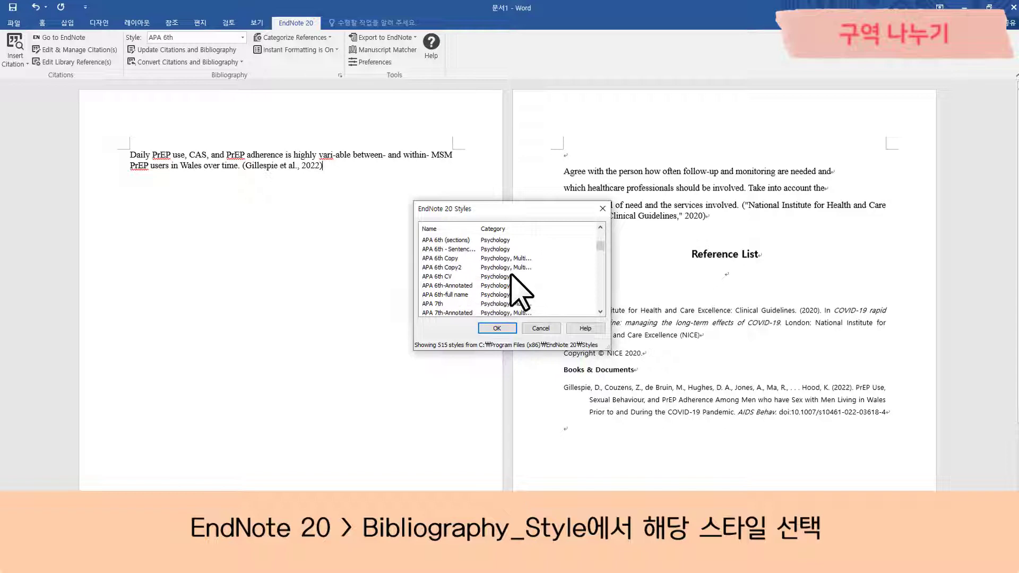
pyautogui.click(461, 258)
pyautogui.click(493, 328)
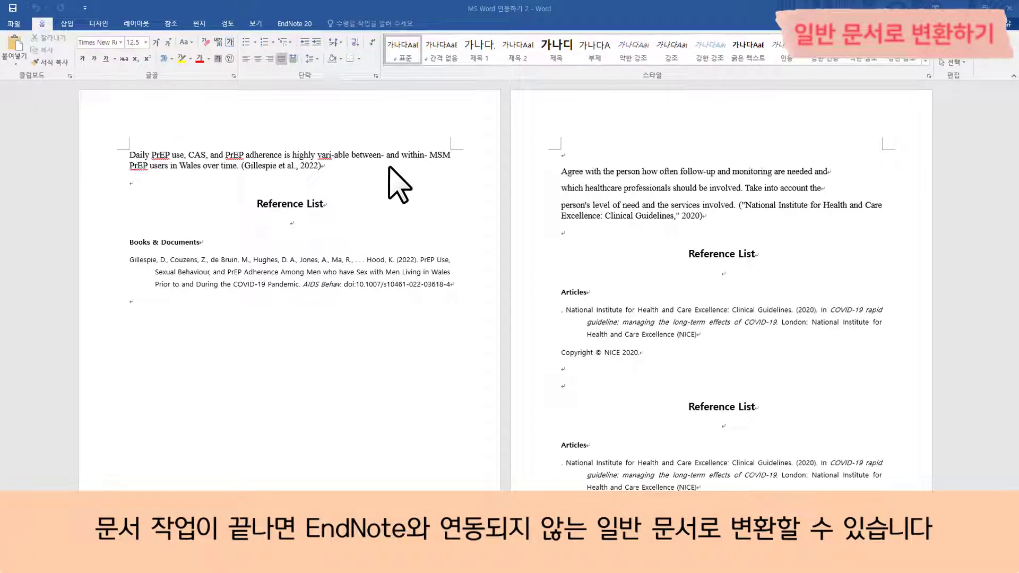
# Step: Convert the citations and bibliography to plain text, creating the new document 문서1
pyautogui.click(299, 25)
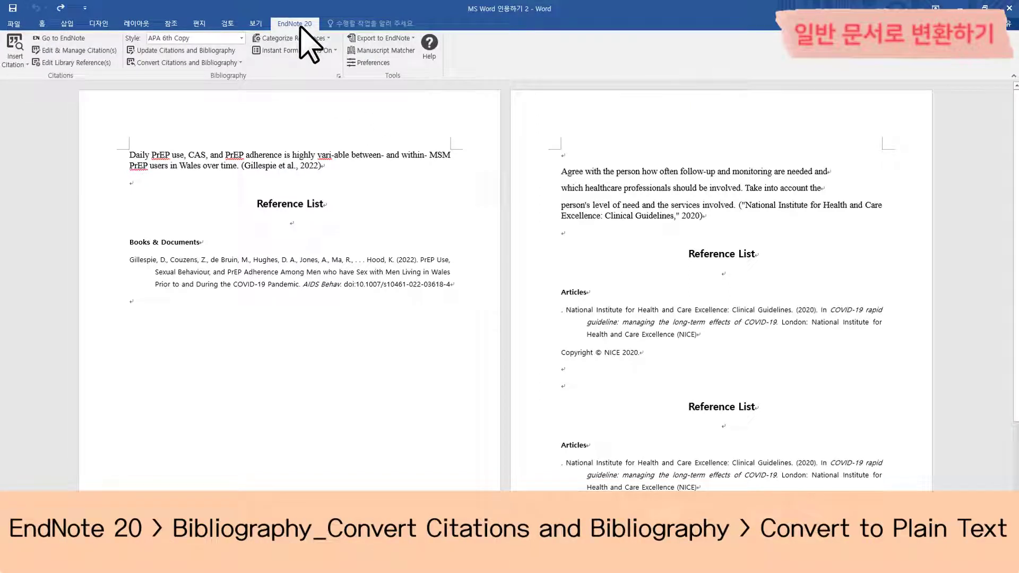
pyautogui.click(241, 62)
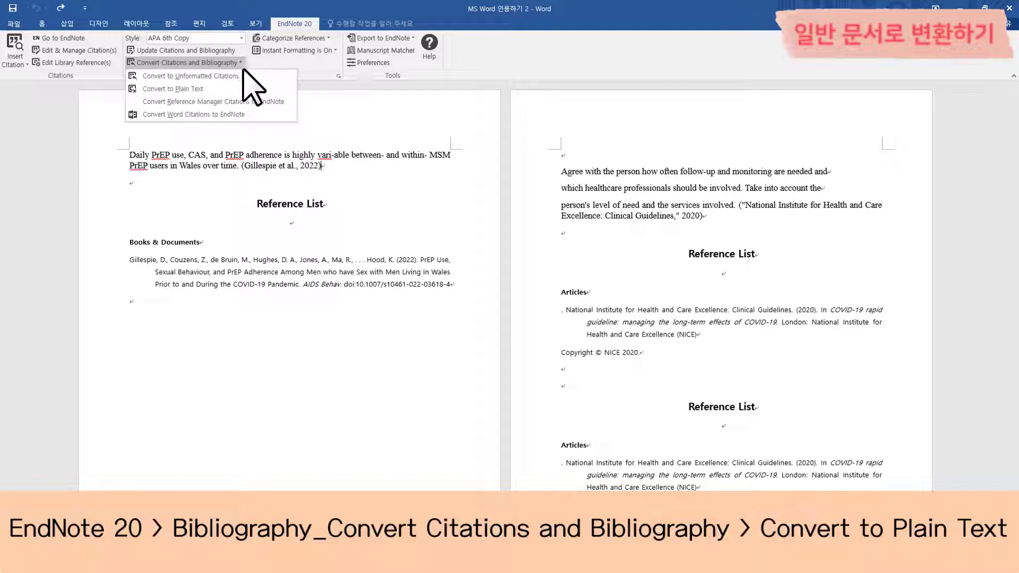
pyautogui.click(244, 90)
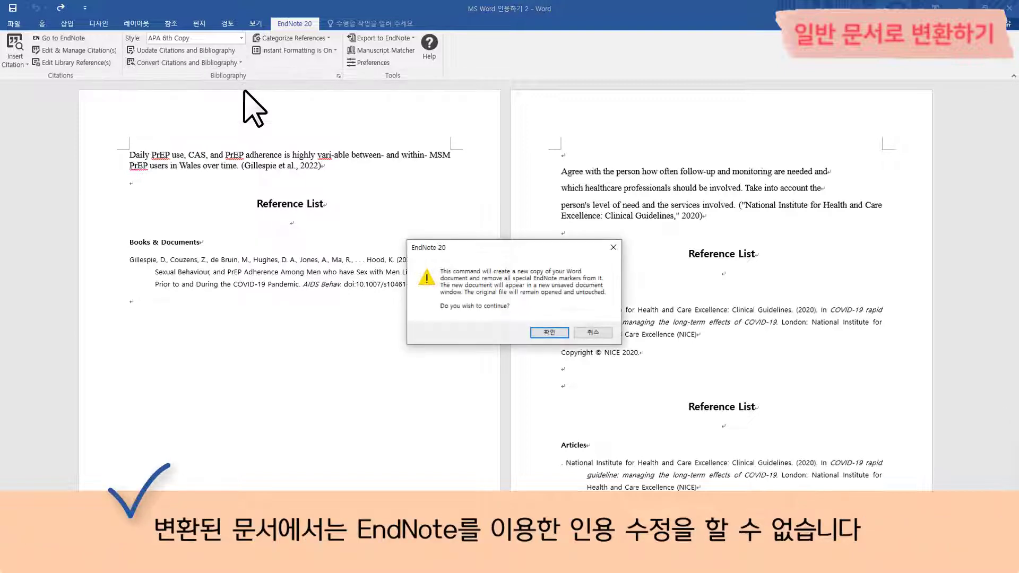
pyautogui.click(545, 332)
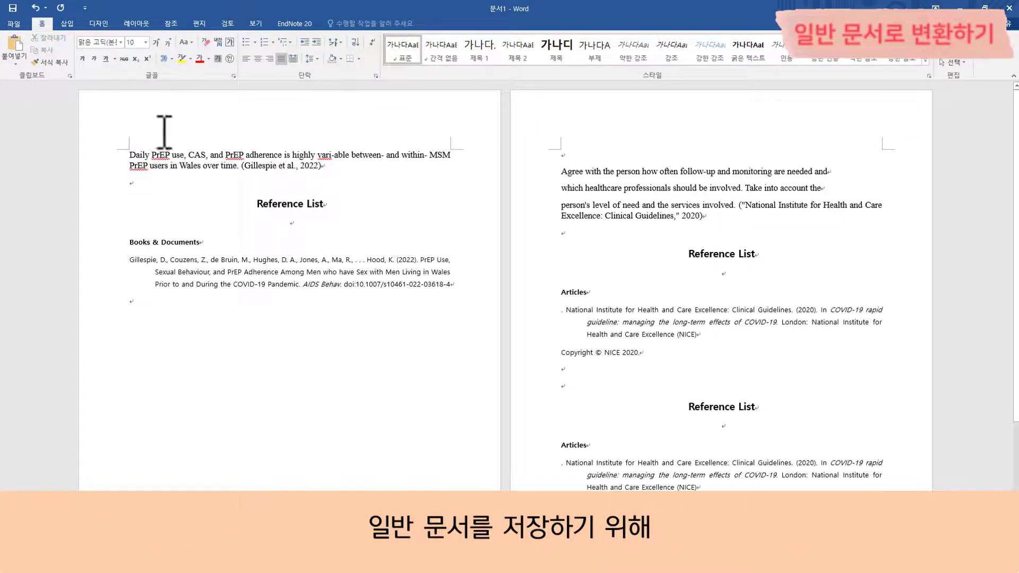
# Step: Bring up Save As on the Documents folder and enter the file name 'MS Word 인용하기 2'
pyautogui.click(14, 24)
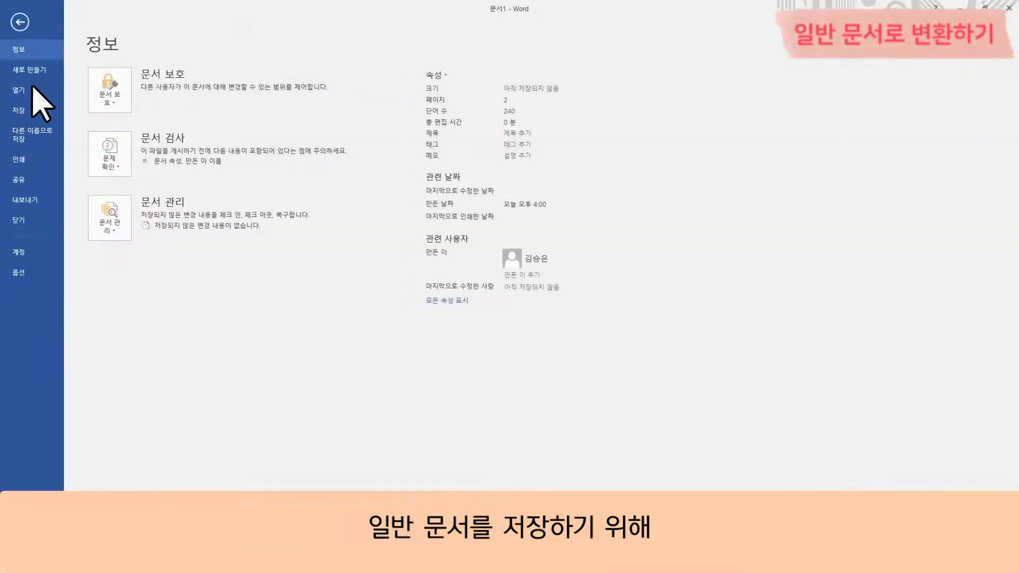
pyautogui.click(40, 136)
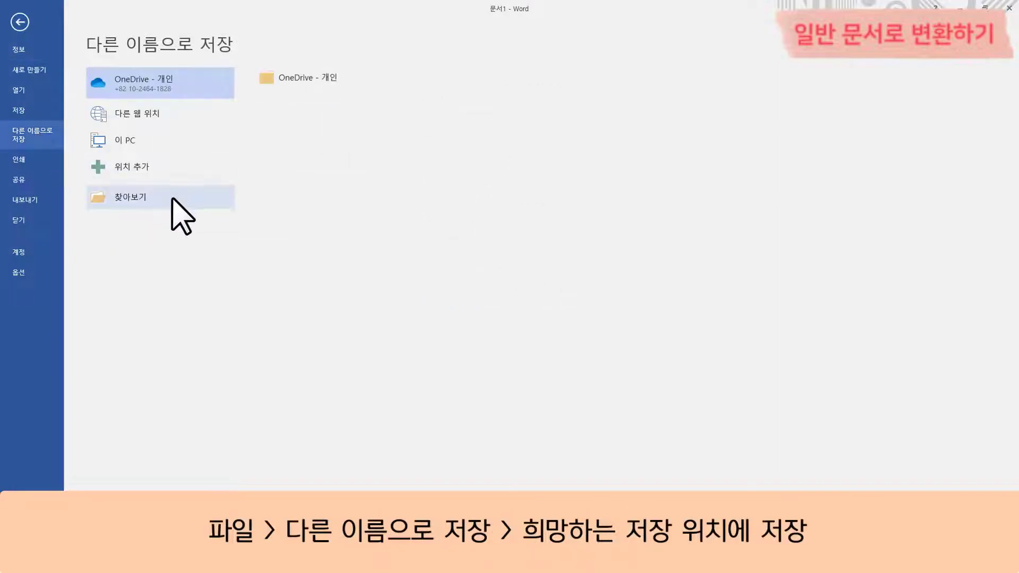
pyautogui.click(171, 199)
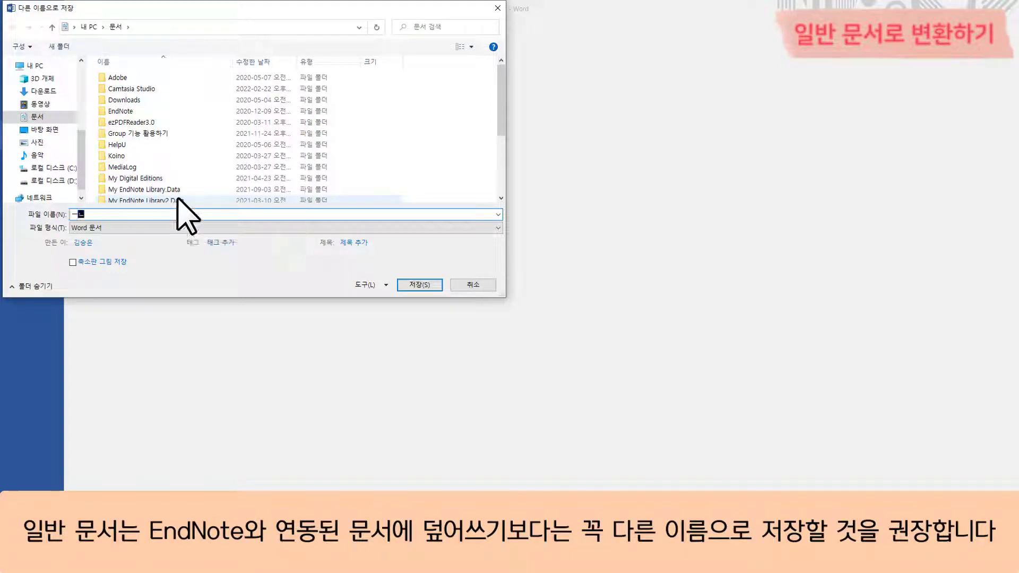
pyautogui.write('MS W')
pyautogui.write('ord 인용한기 2')
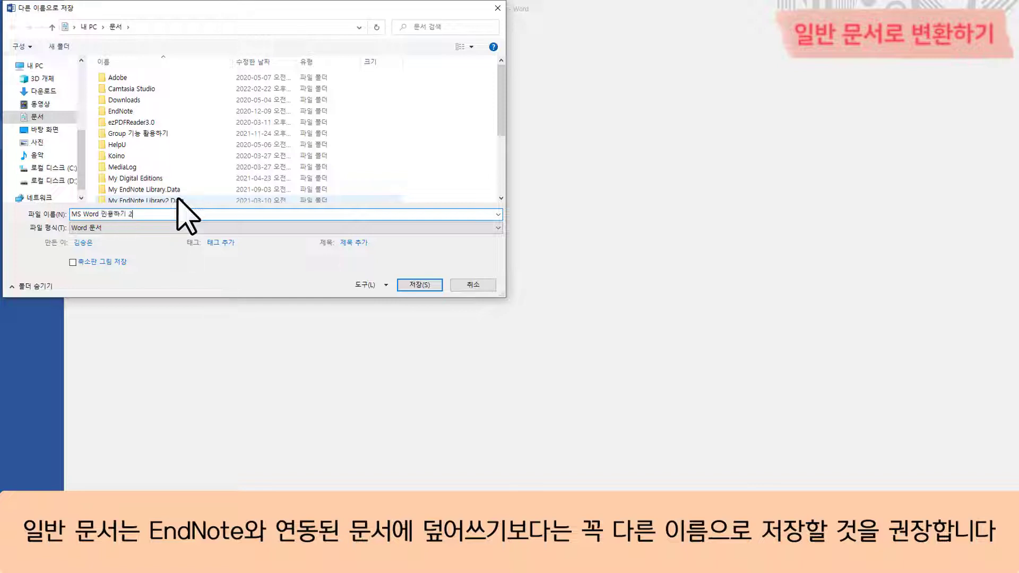